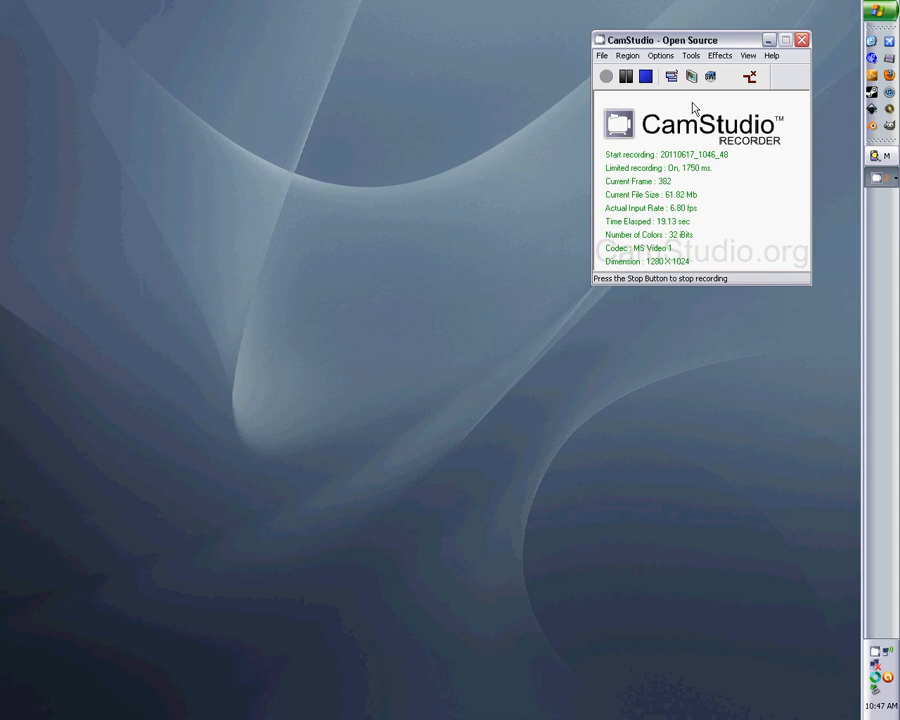
Step: Launch Inkscape and maximize its new document window
click(873, 113)
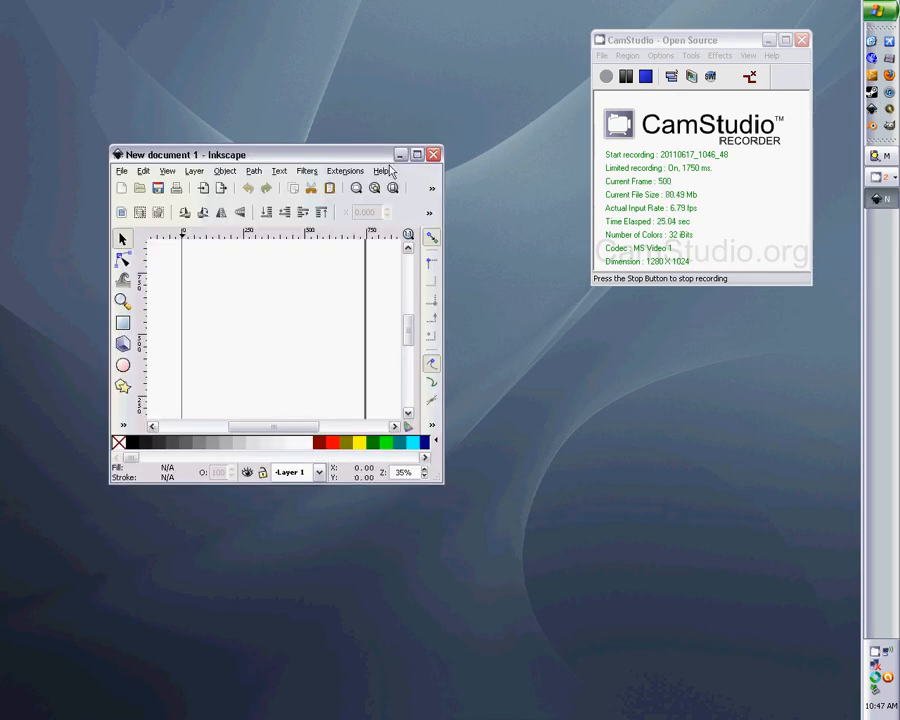
drag(368, 152, 330, 70)
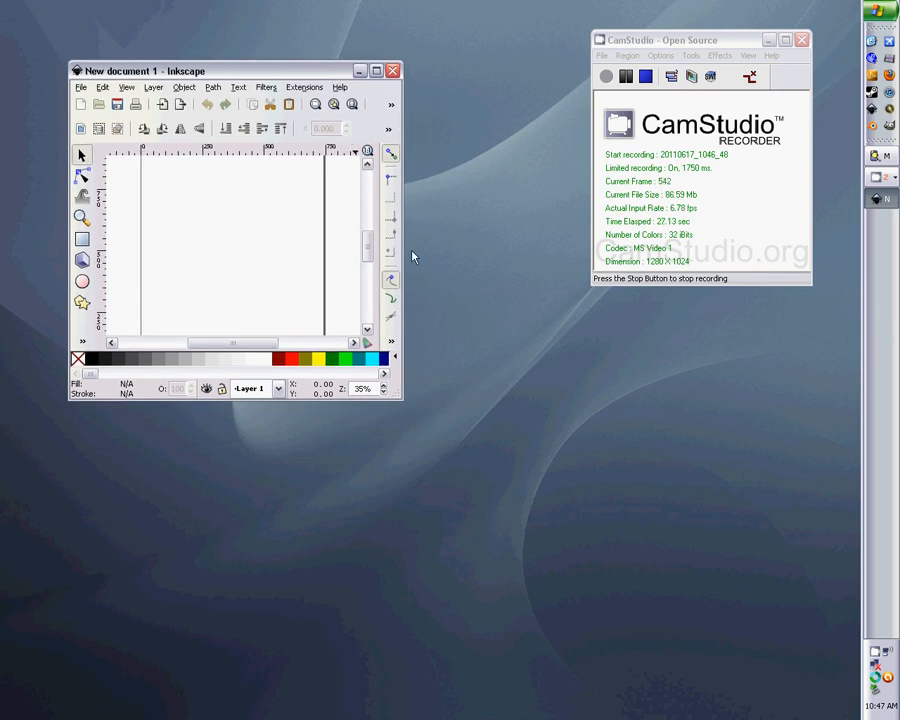
drag(402, 399, 488, 536)
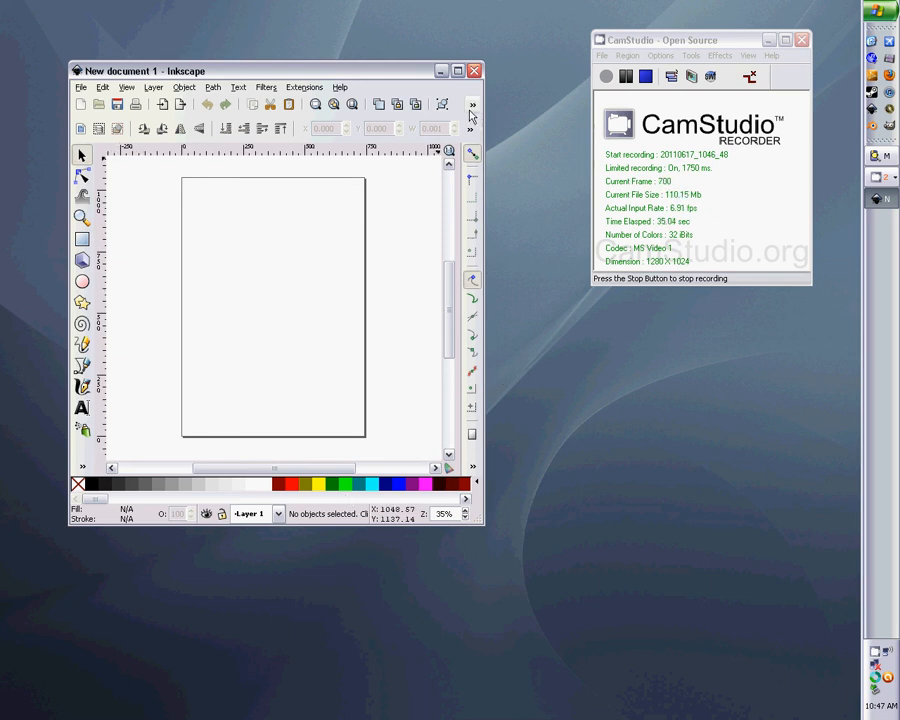
click(457, 71)
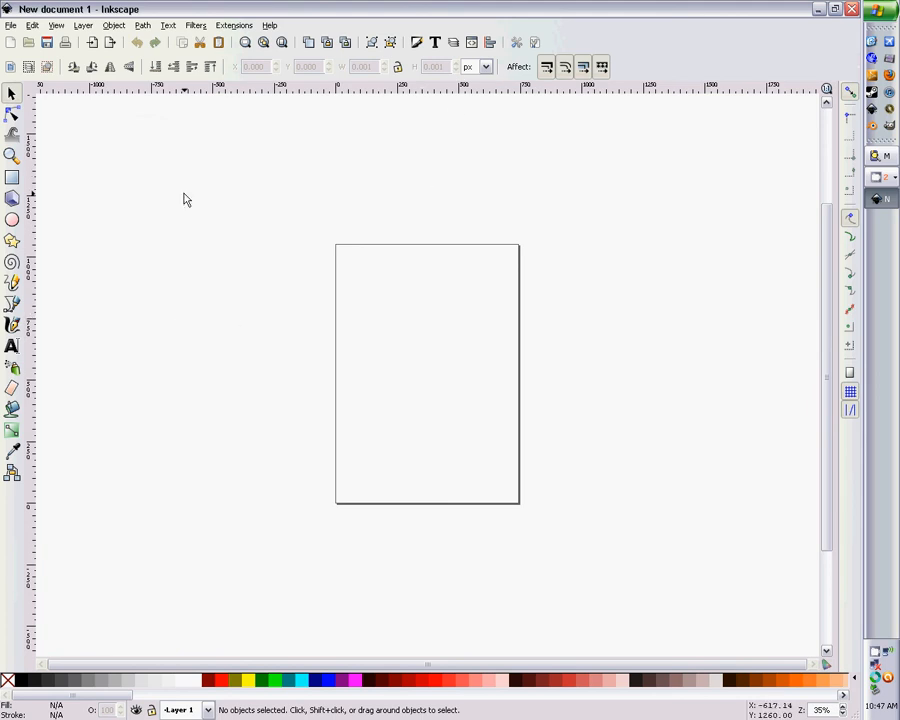
Step: Examine the Pencil and Pen tool settings in the Inkscape Preferences, checking which style new objects are created with
click(82, 25)
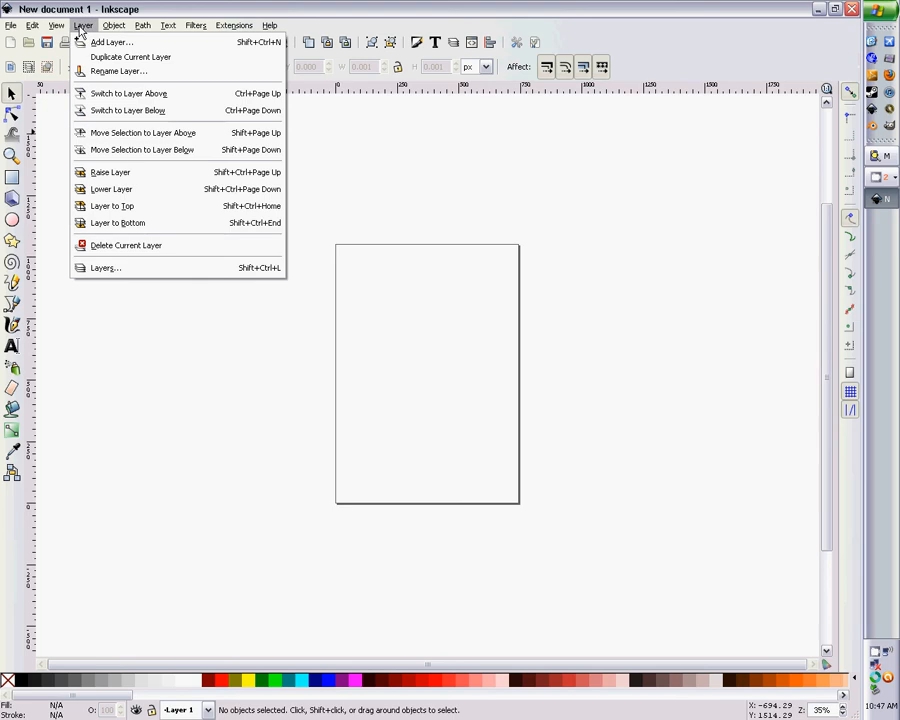
mouse_move(12, 27)
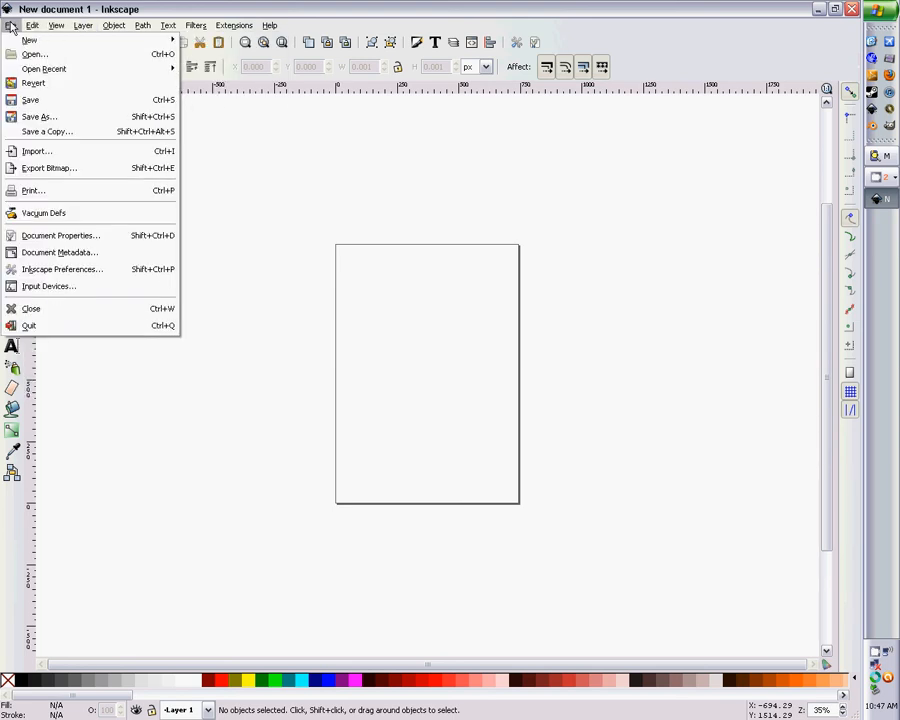
click(61, 273)
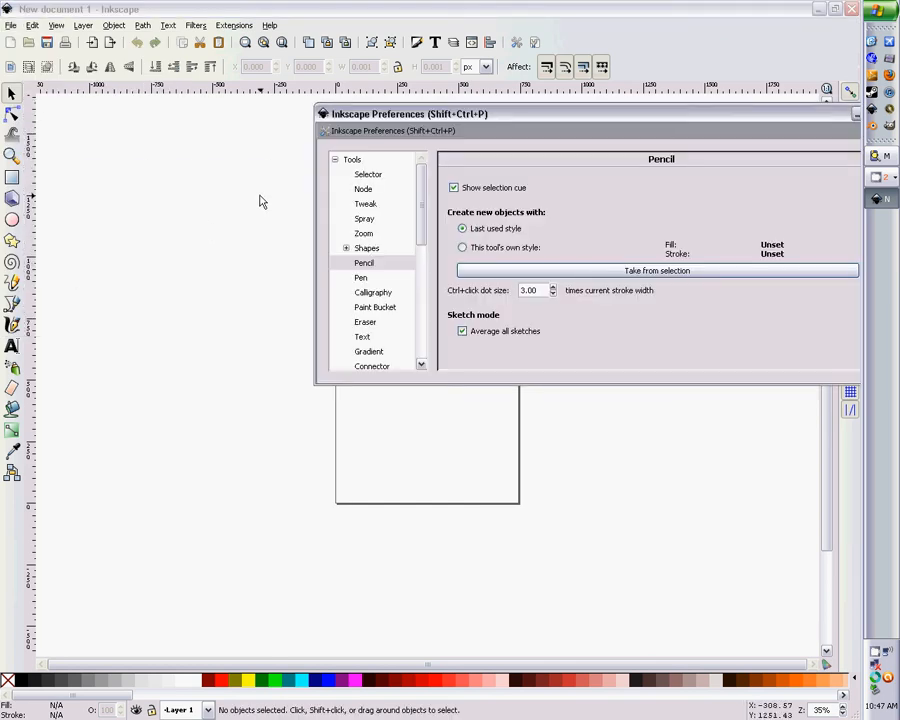
drag(453, 112, 276, 136)
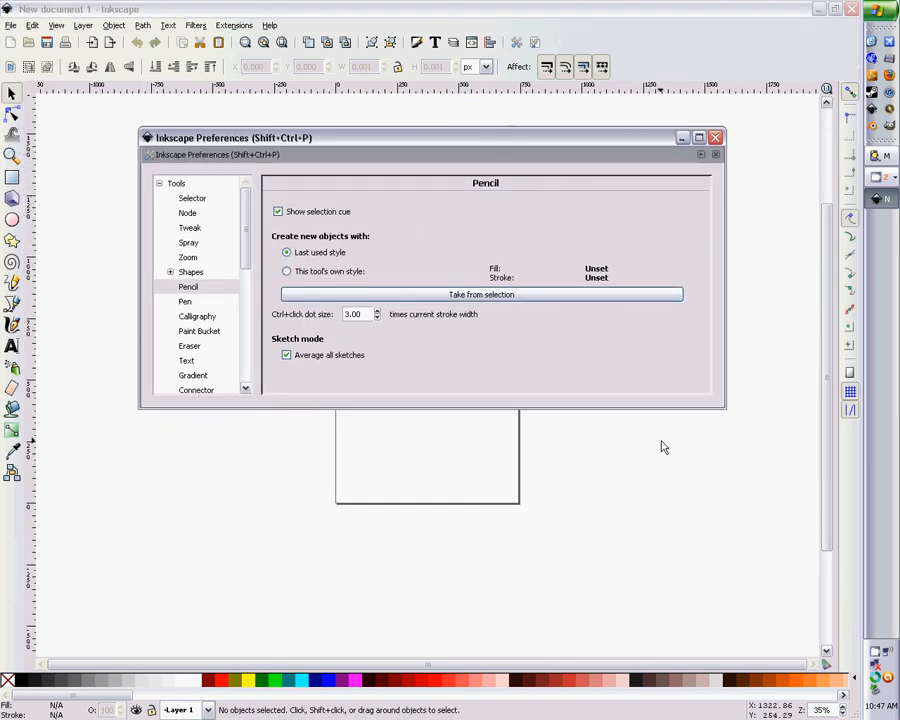
drag(725, 408, 683, 616)
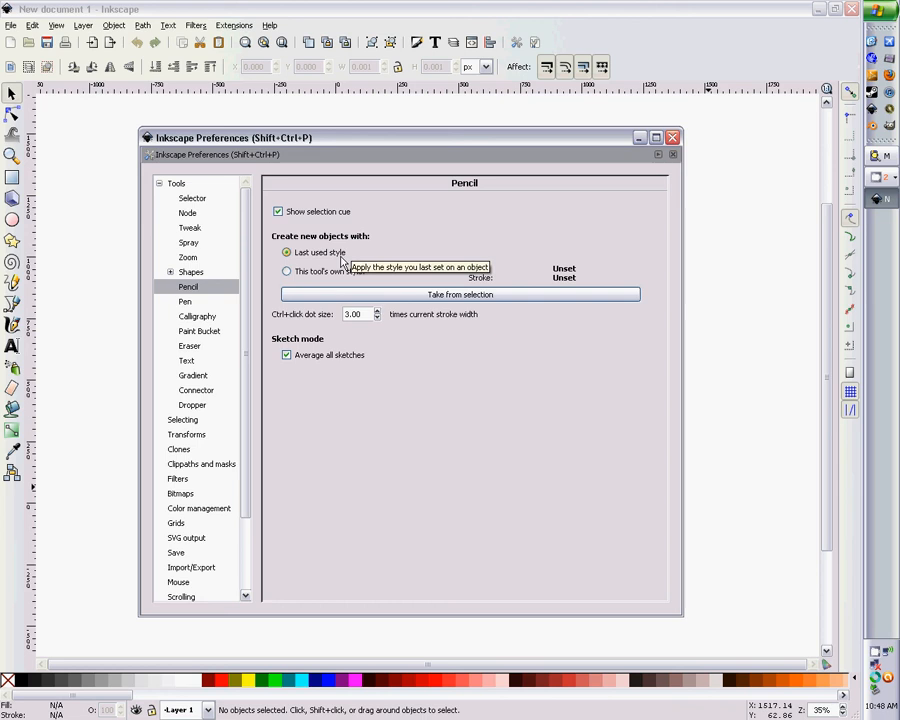
click(186, 302)
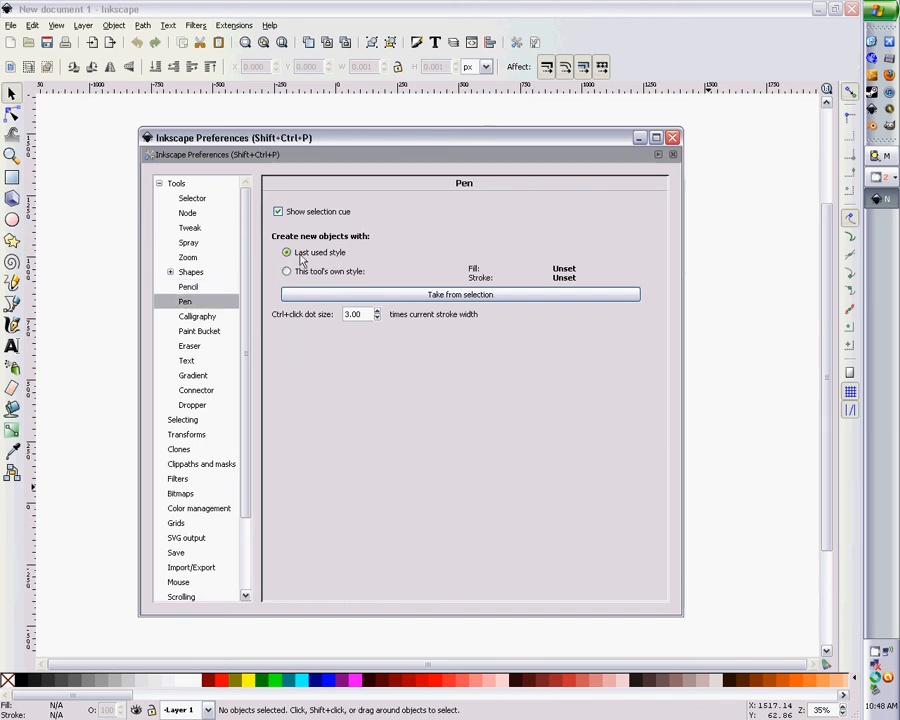
click(230, 287)
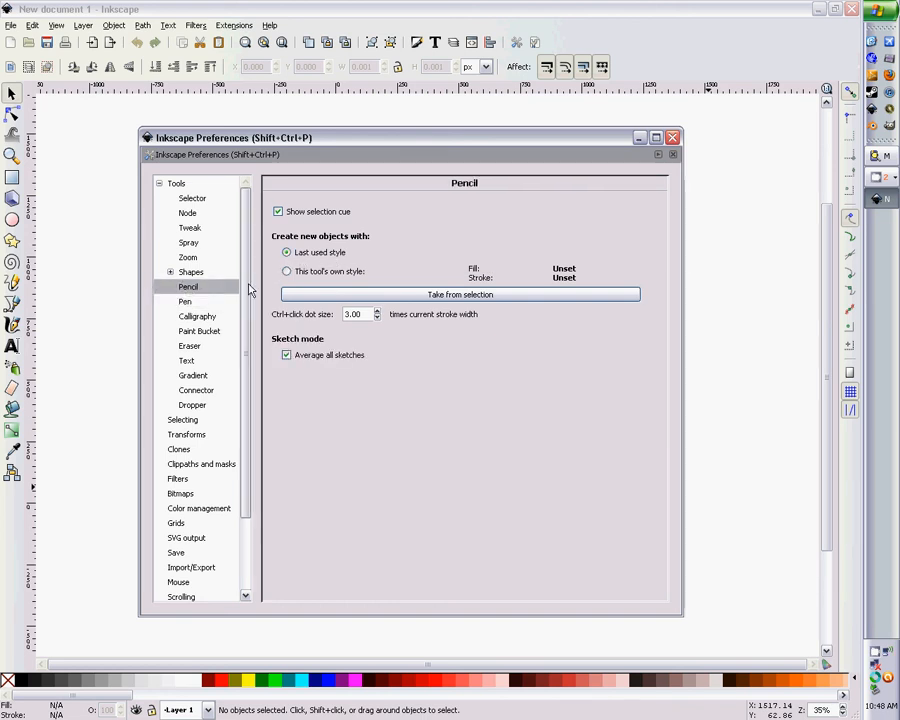
click(211, 301)
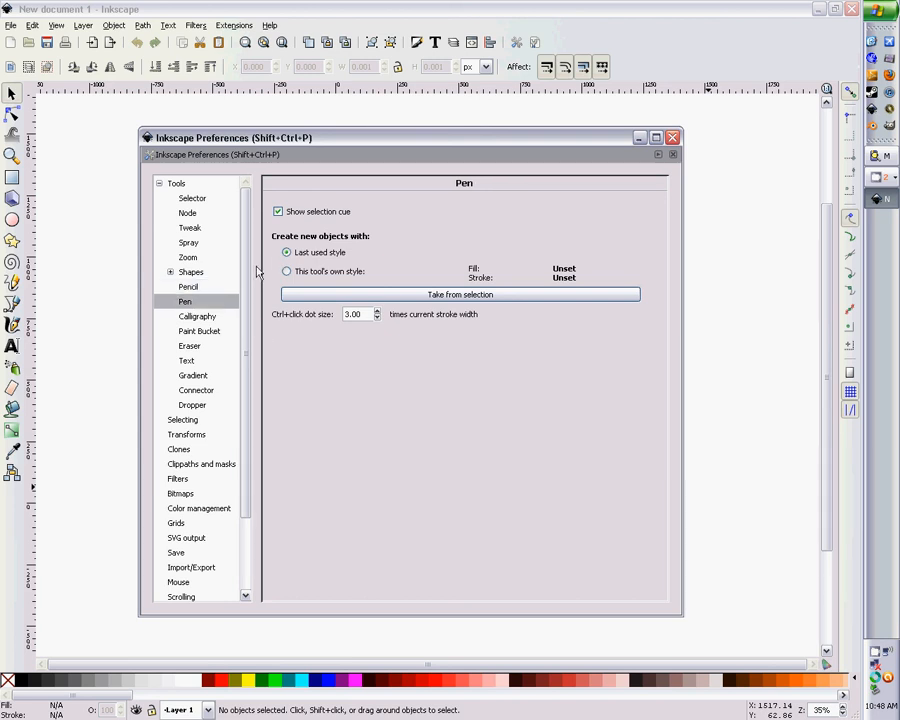
scroll(237, 412, down, 3)
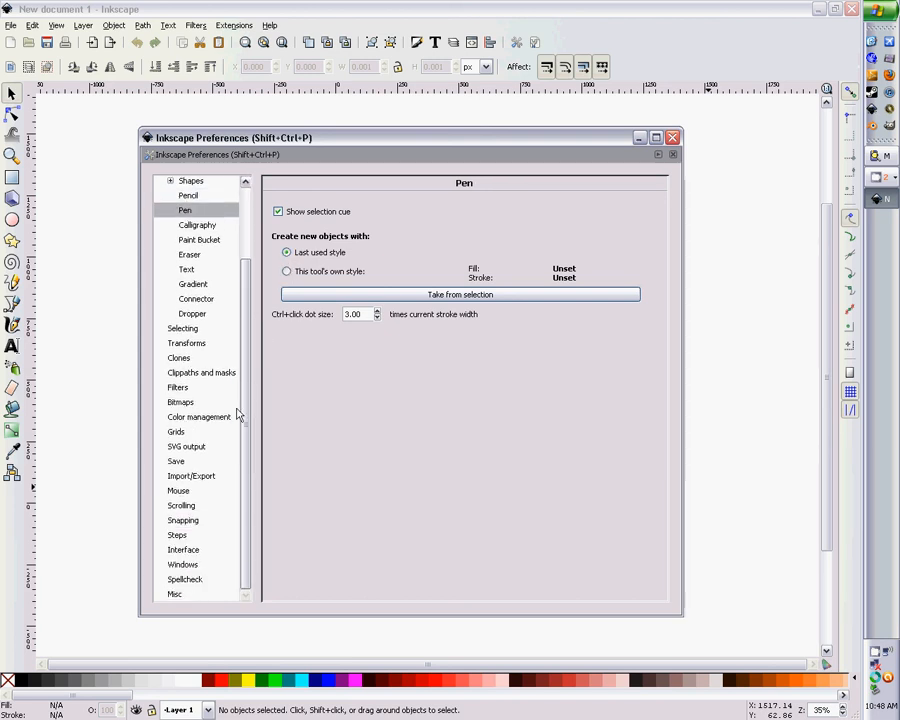
scroll(249, 295, up, 3)
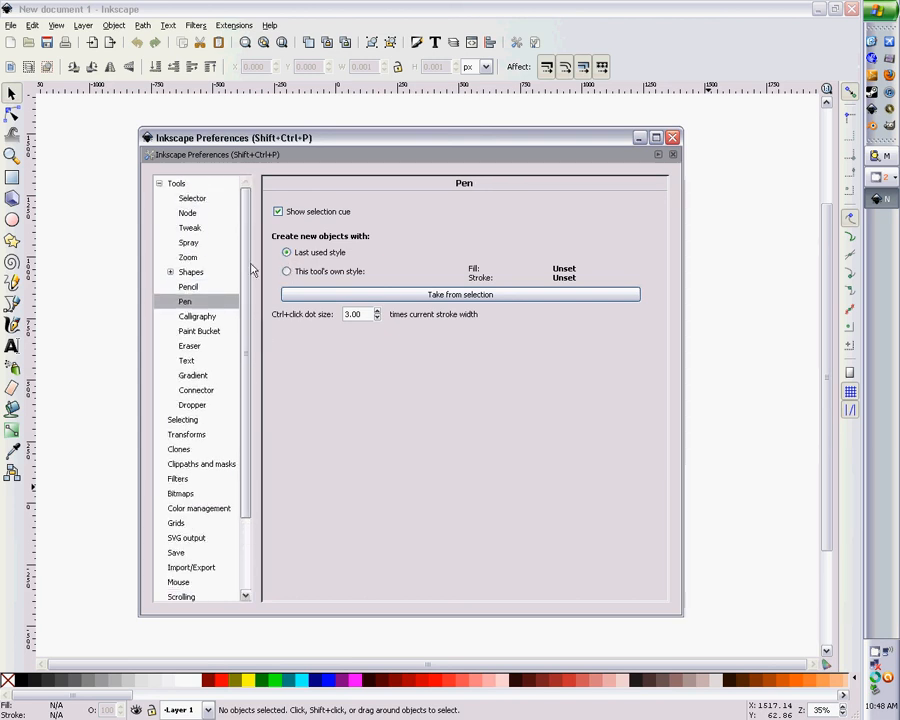
click(672, 137)
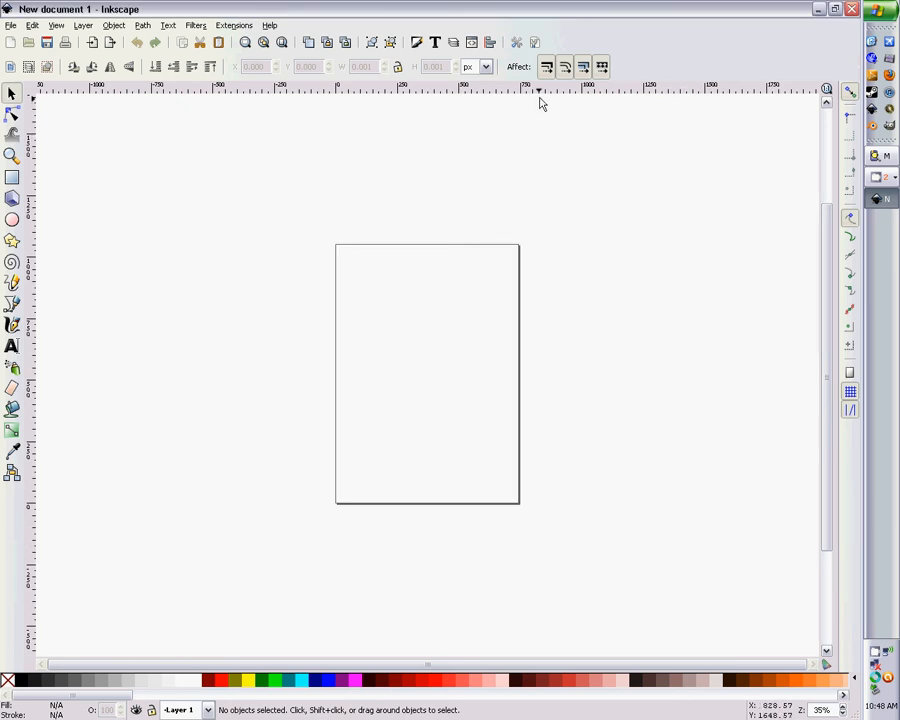
Step: Set the document's custom page size to 1000 by 1000 px and enable the border on top of the drawing
click(10, 26)
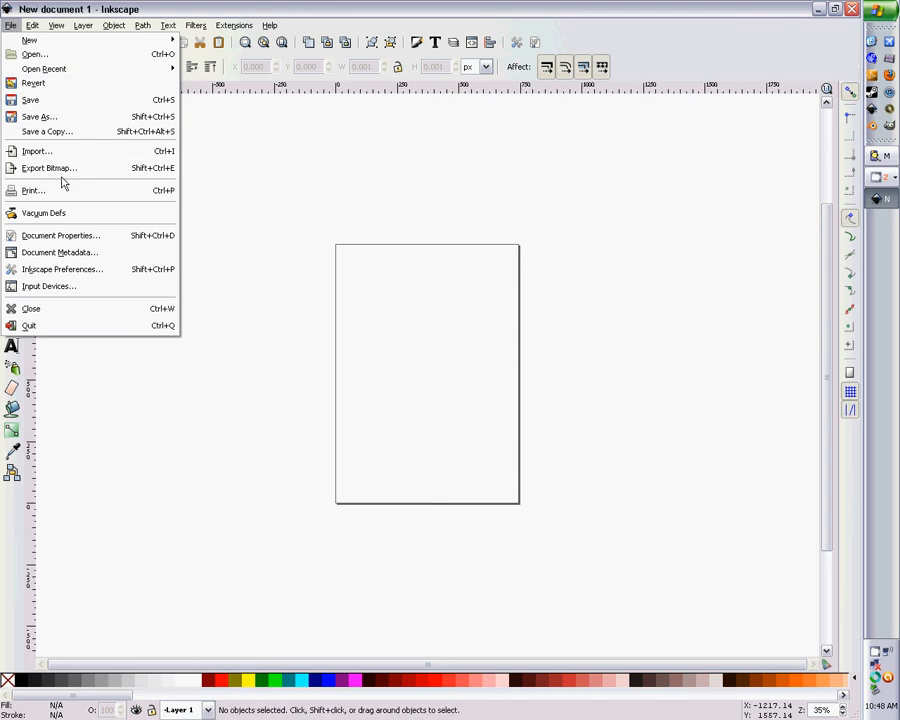
click(75, 238)
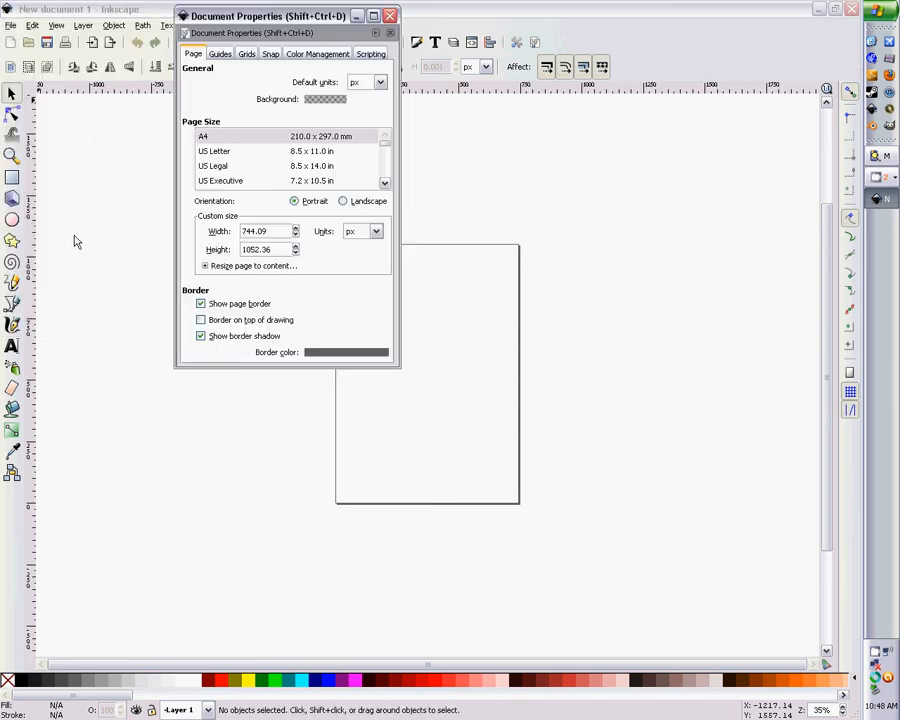
drag(251, 20, 152, 224)
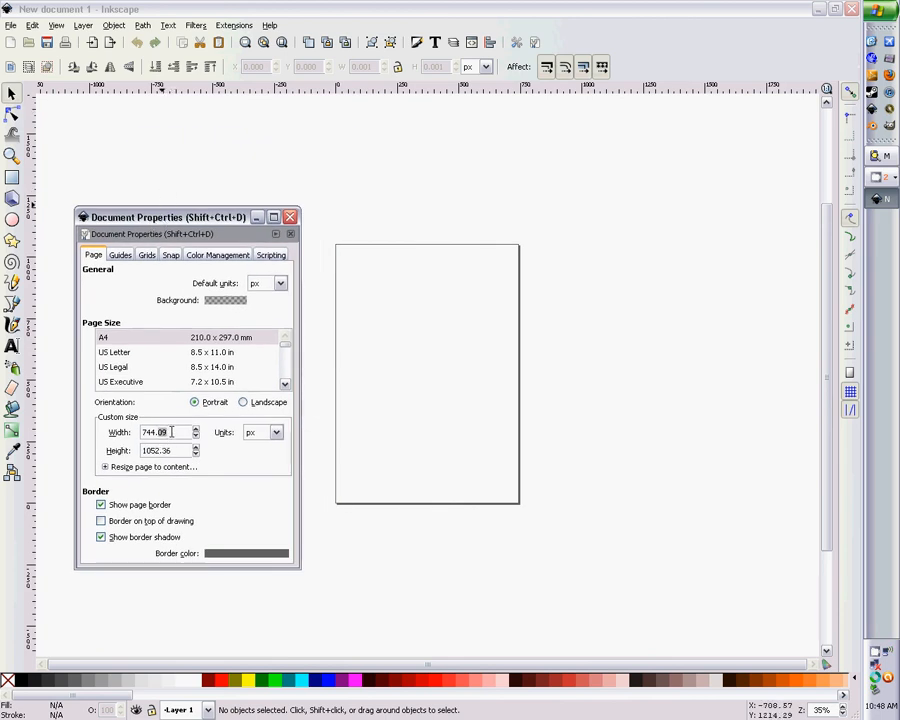
drag(172, 432, 138, 432)
text(1000)
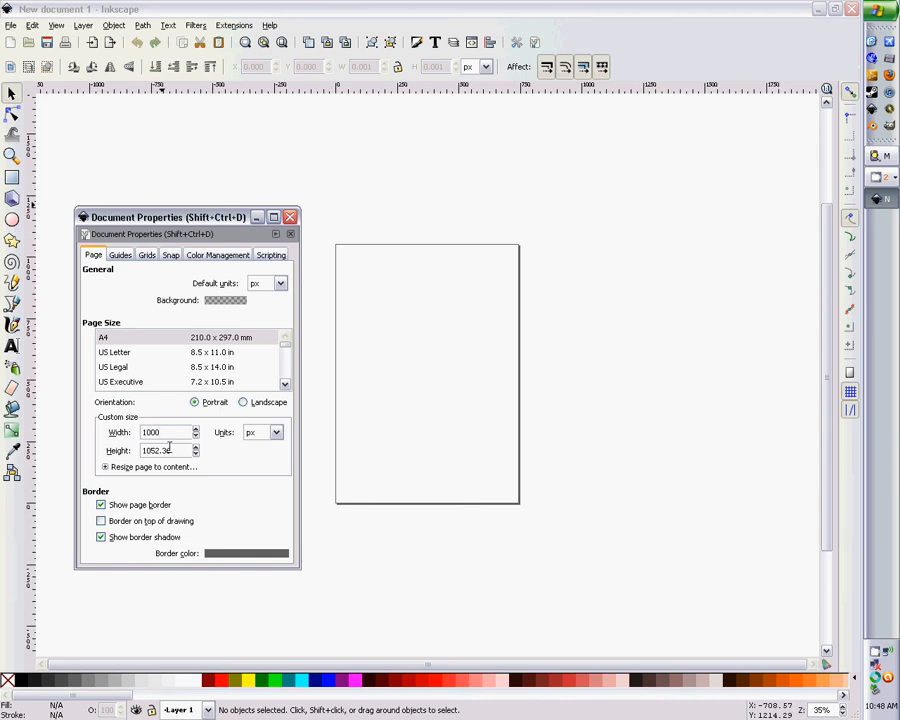
drag(178, 451, 130, 451)
text(1000)
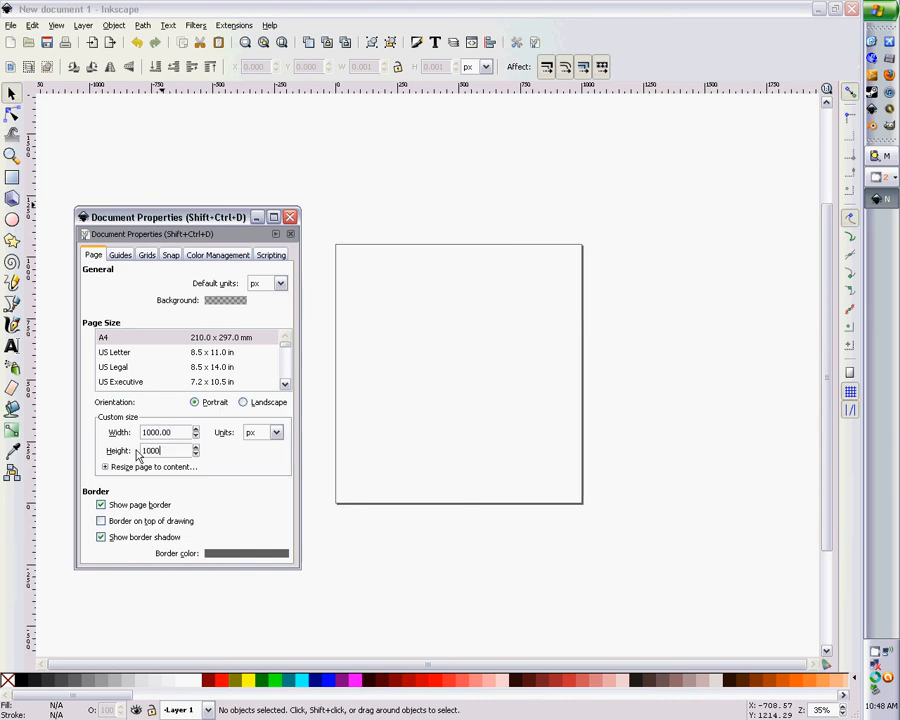
click(177, 432)
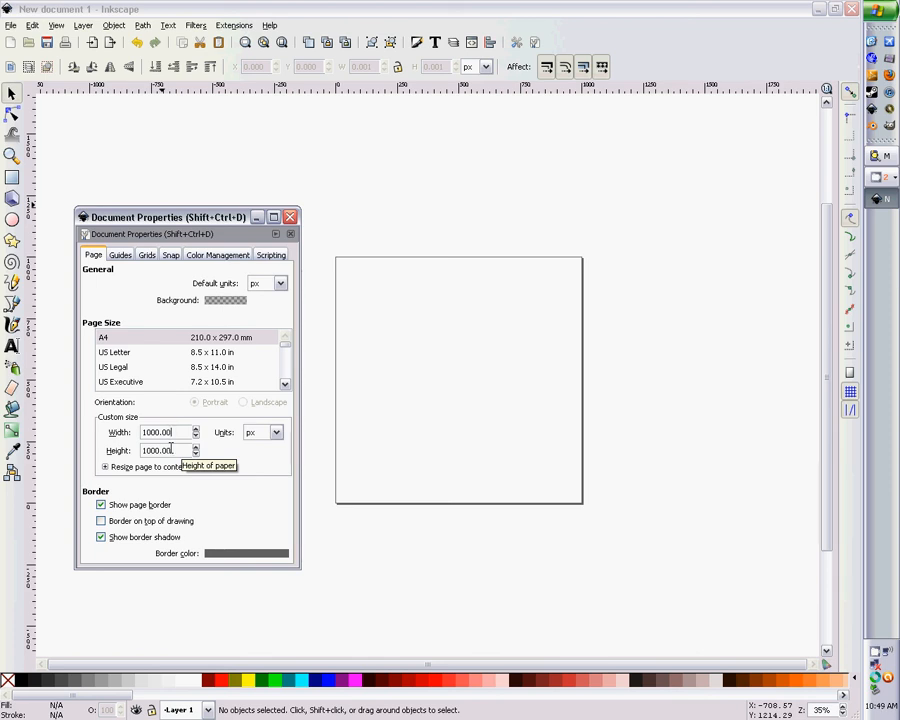
click(101, 522)
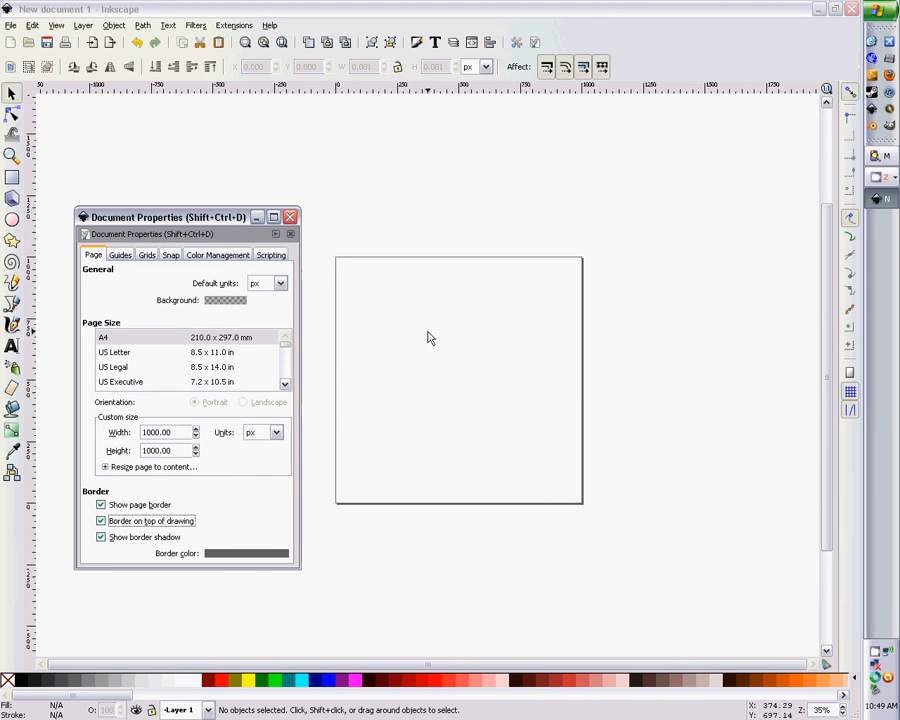
click(291, 217)
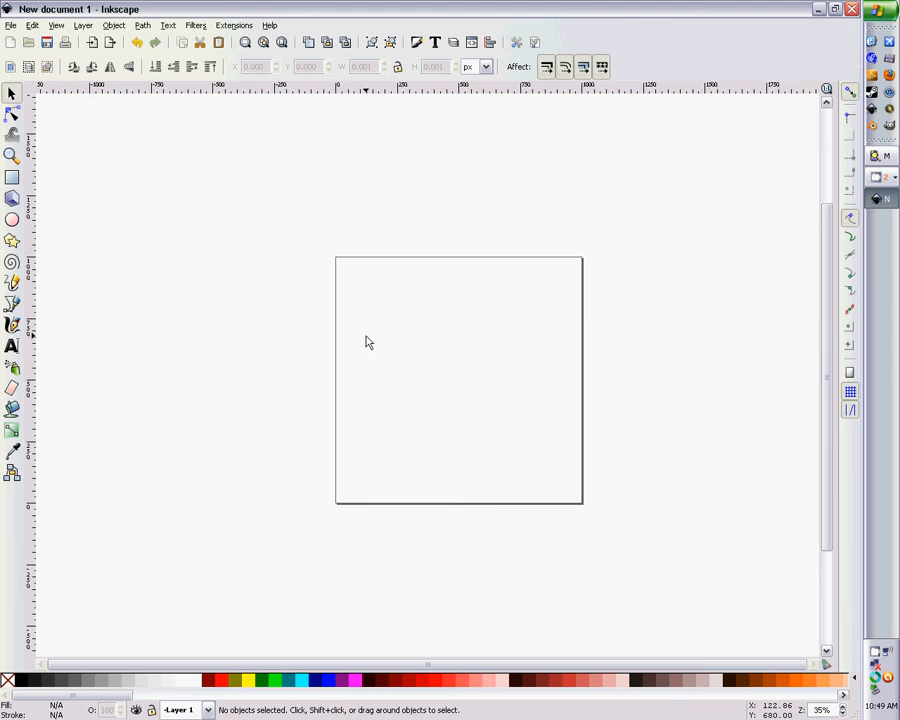
Step: Show the Layers and the Fill and Stroke dialogs docked beside the canvas
click(83, 25)
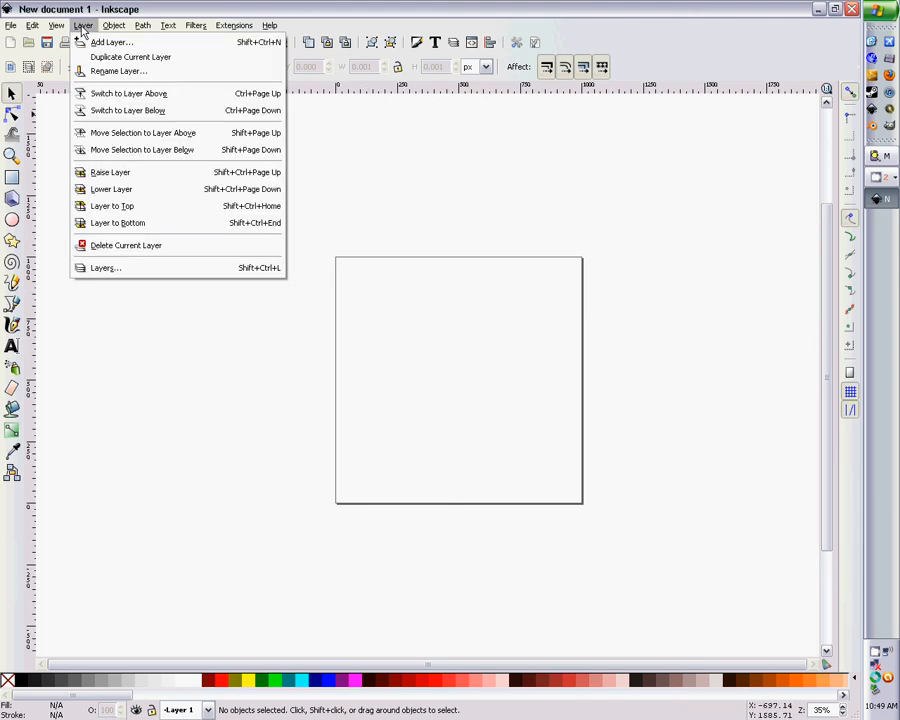
click(100, 268)
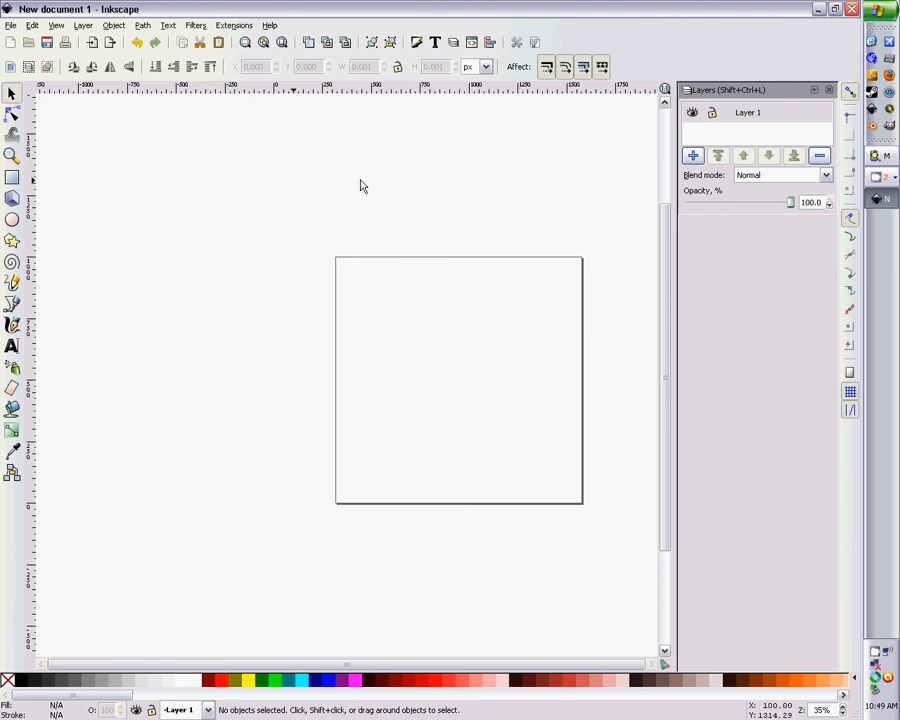
click(417, 43)
key(shift+ctrl+f)
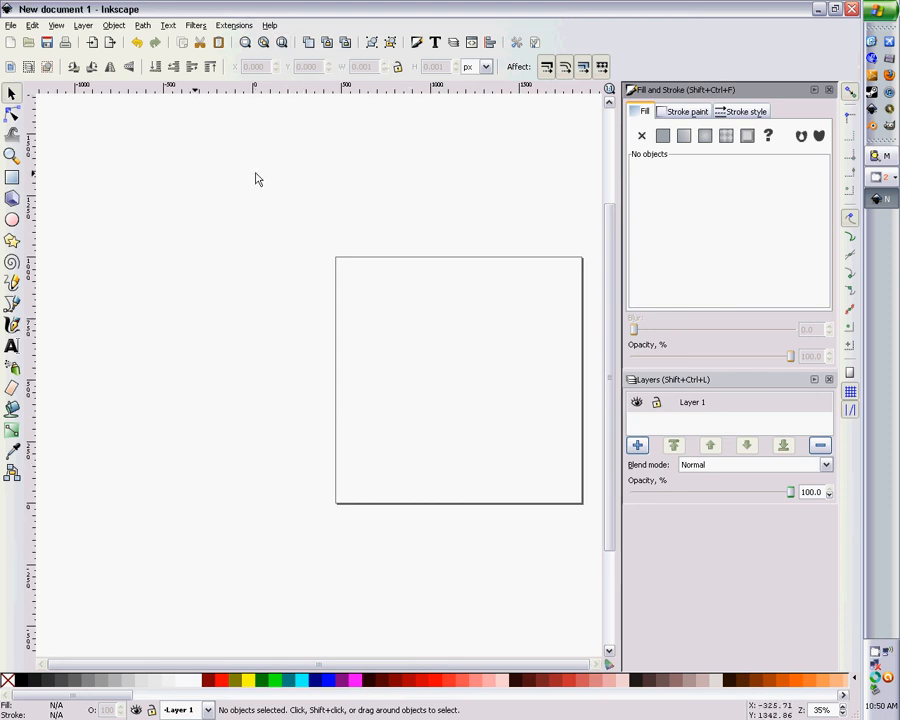
key(5)
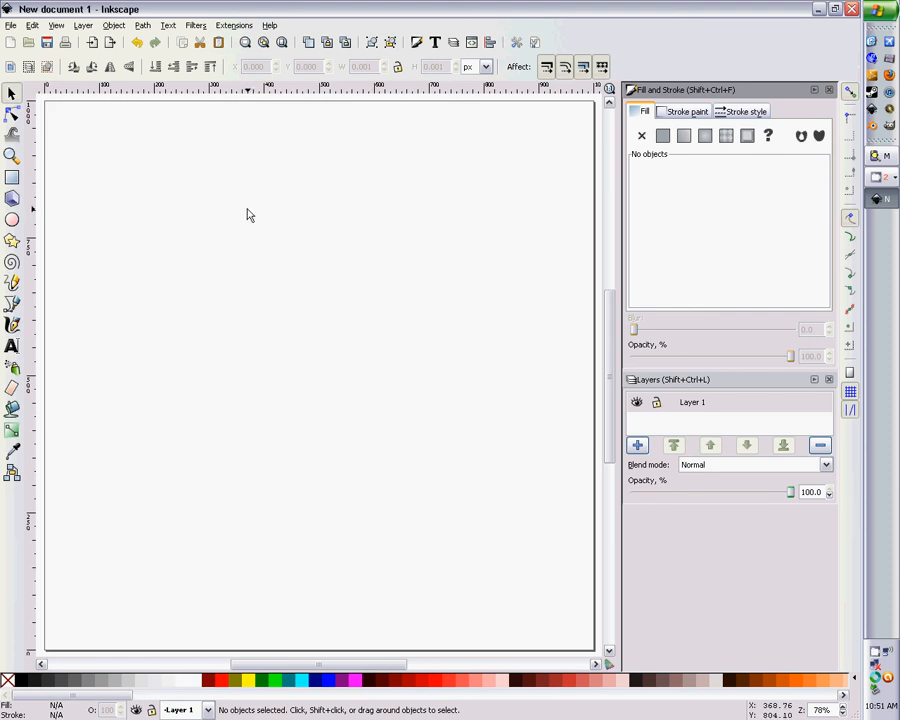
click(880, 178)
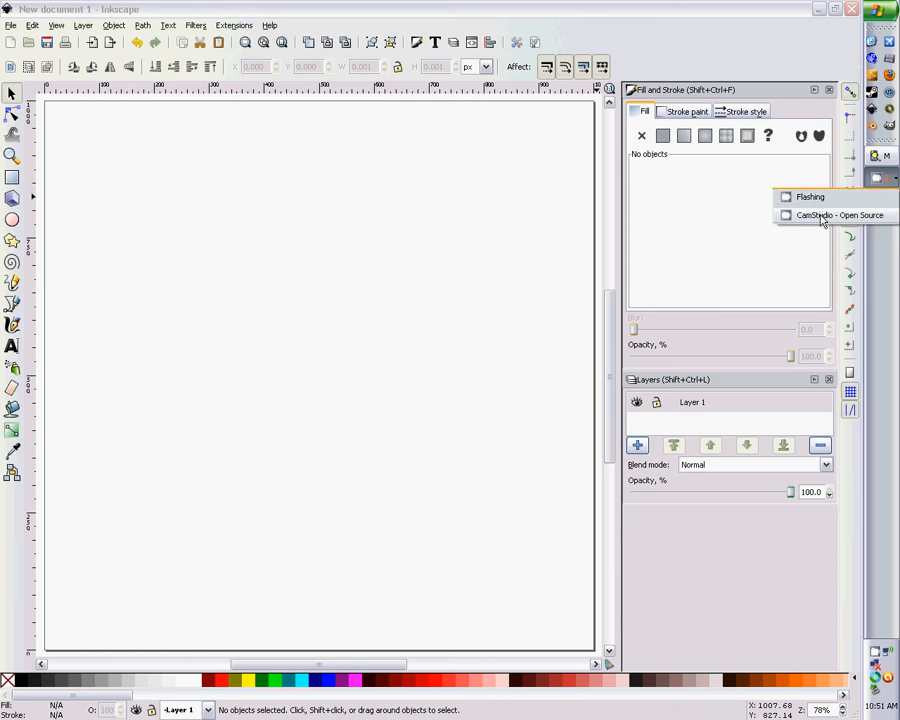
click(826, 216)
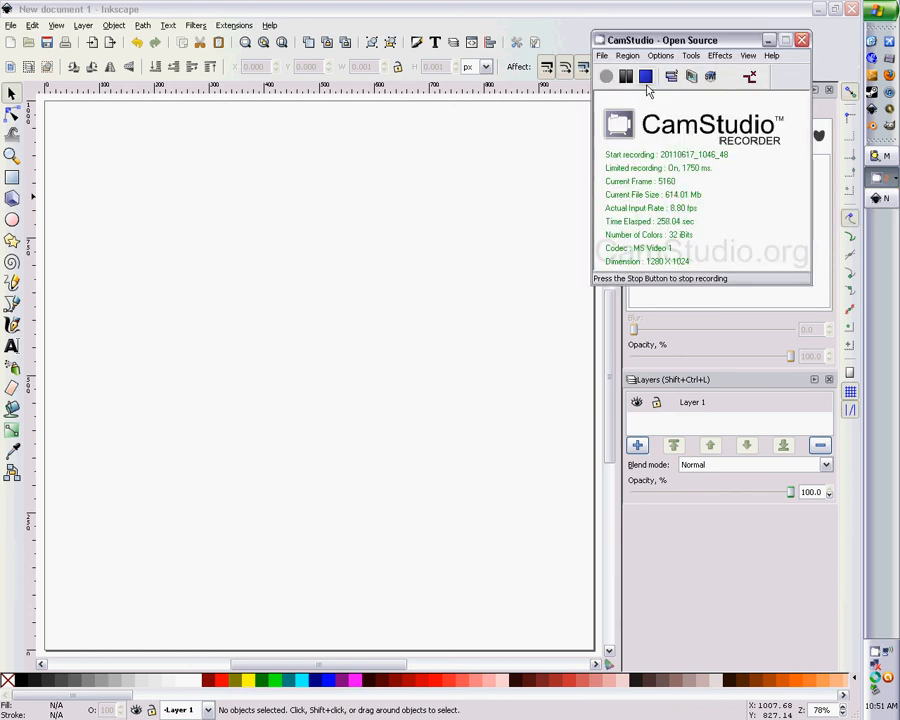